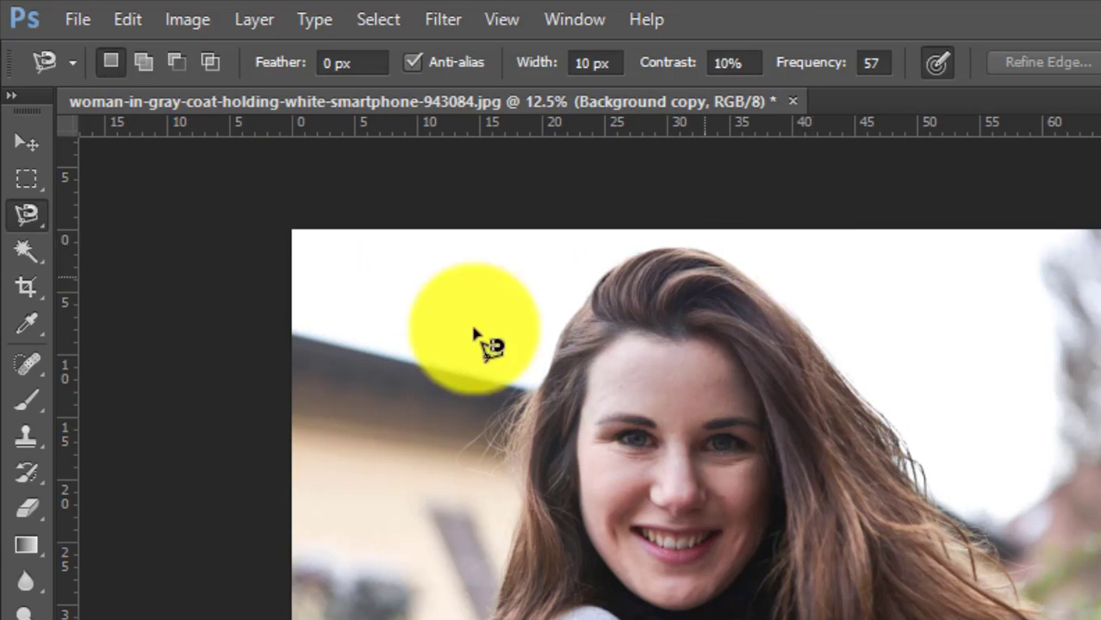
- Magic Wand-select the white sky behind the woman's hair at tolerance 32
left_click(36, 252)
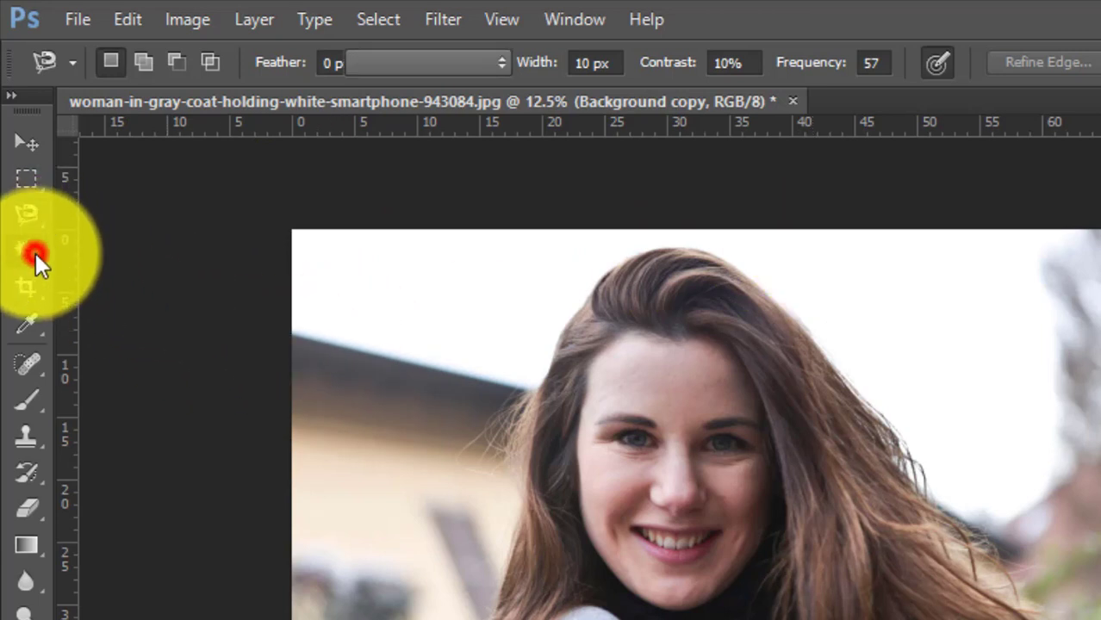
left_click(436, 297)
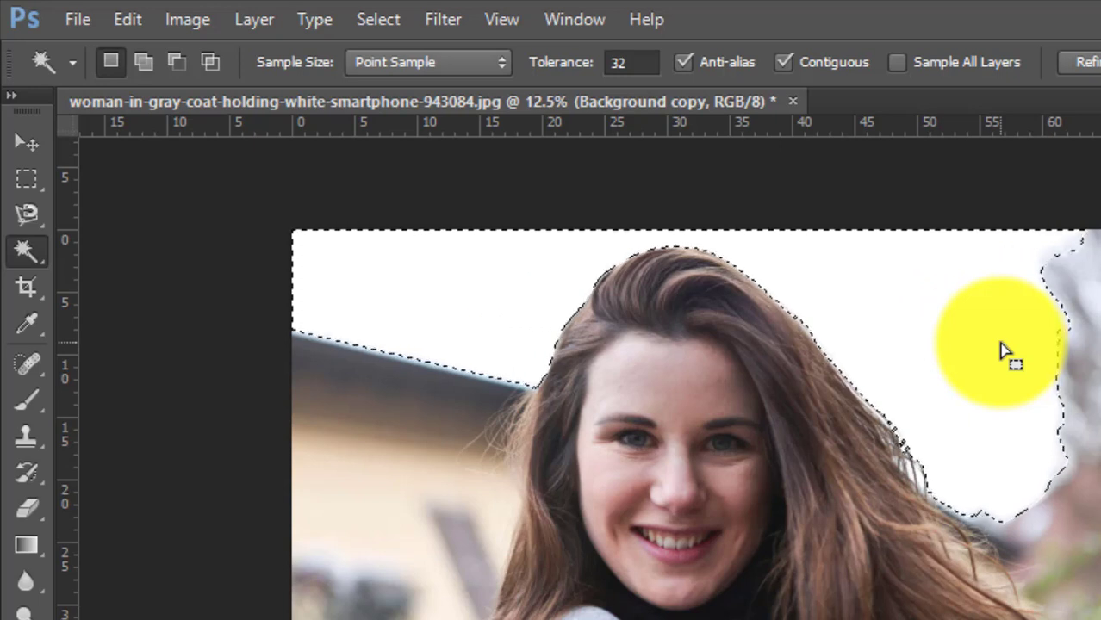
key("ctrl+d")
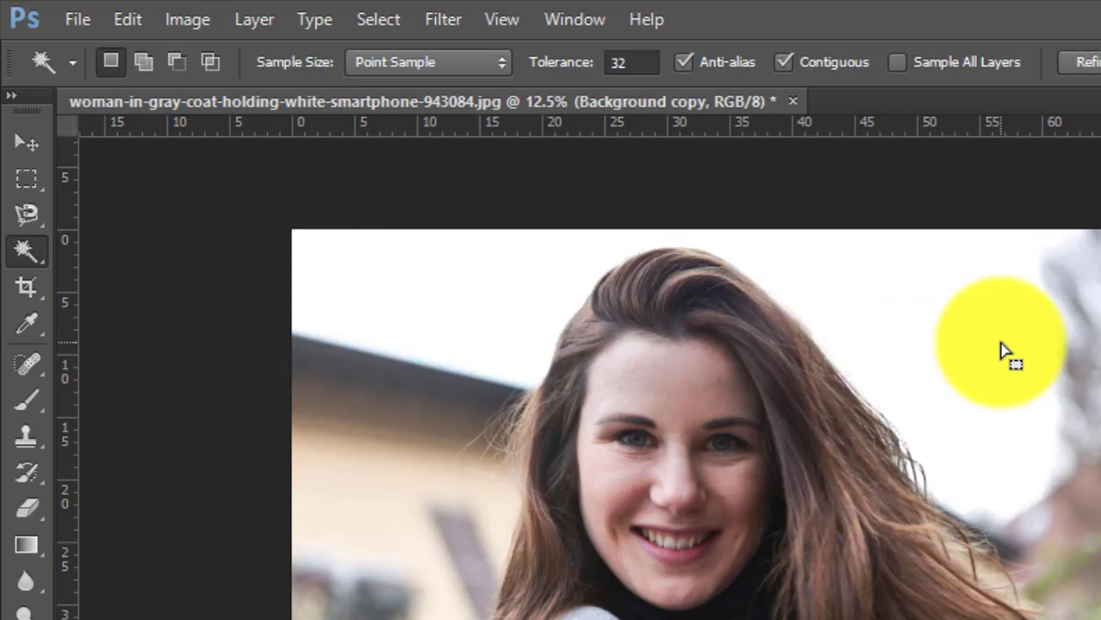
left_click(1004, 353)
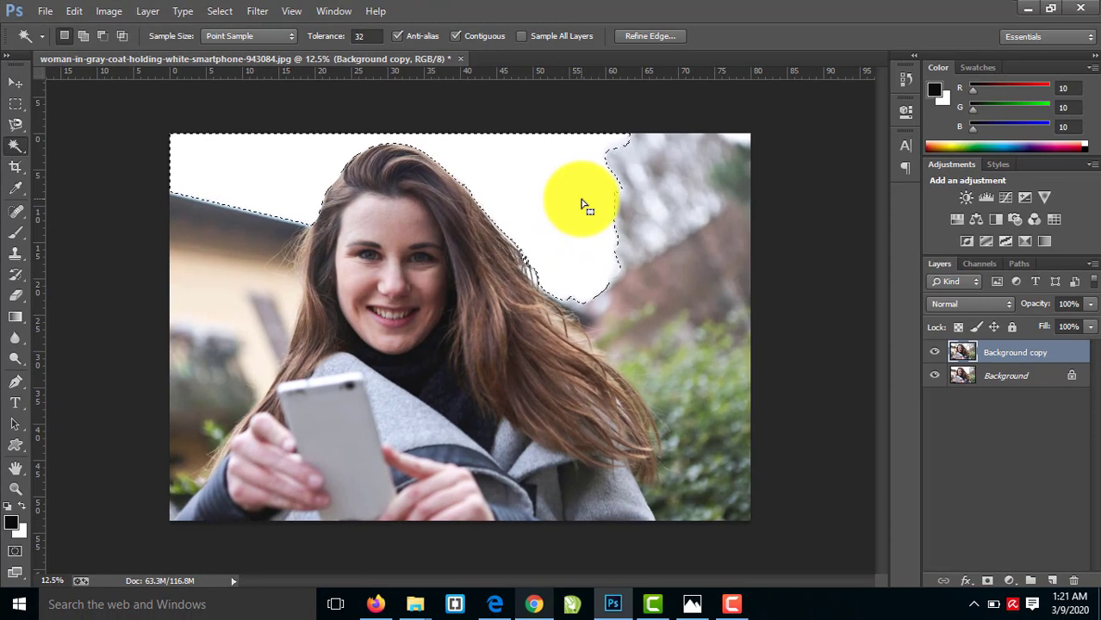
- Hide the original Background layer so the removed sky shows as transparency
left_click(935, 377)
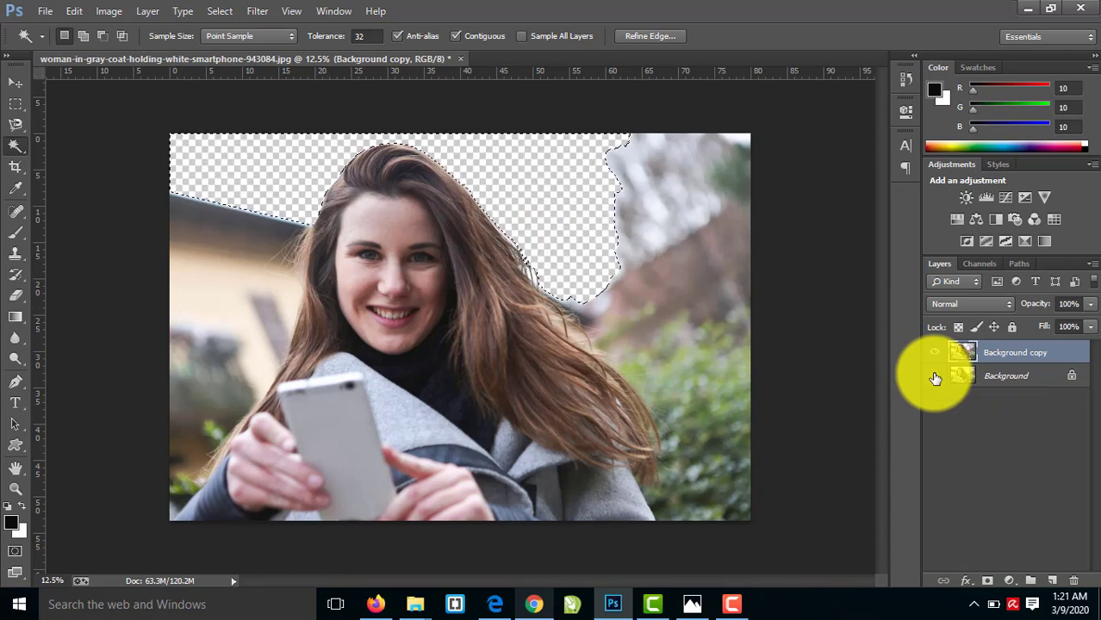
key("ctrl+d")
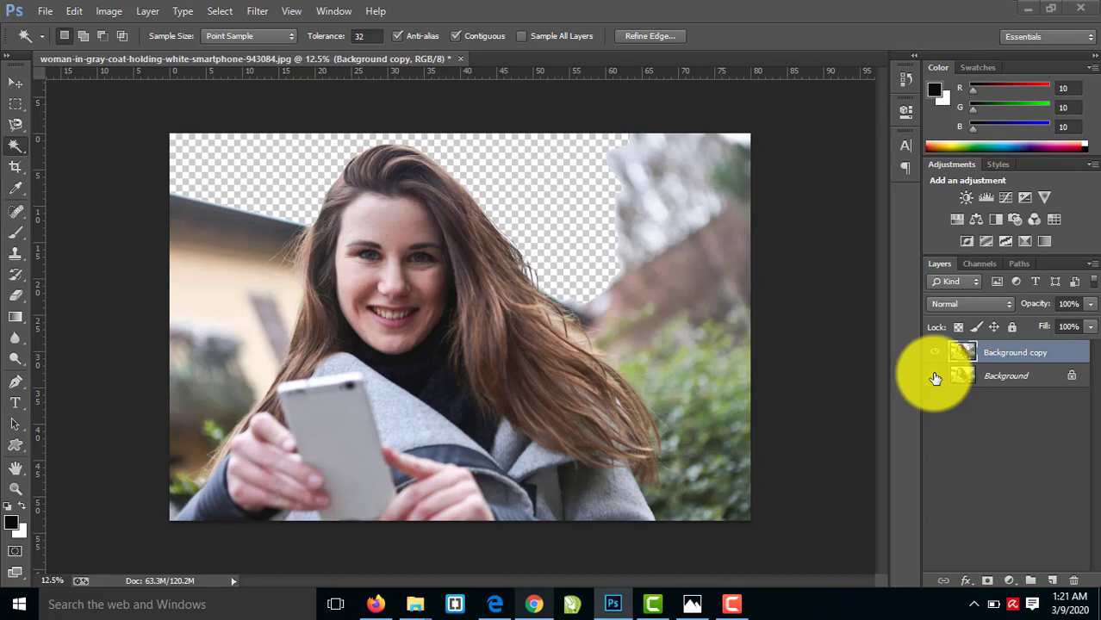
left_click(589, 239)
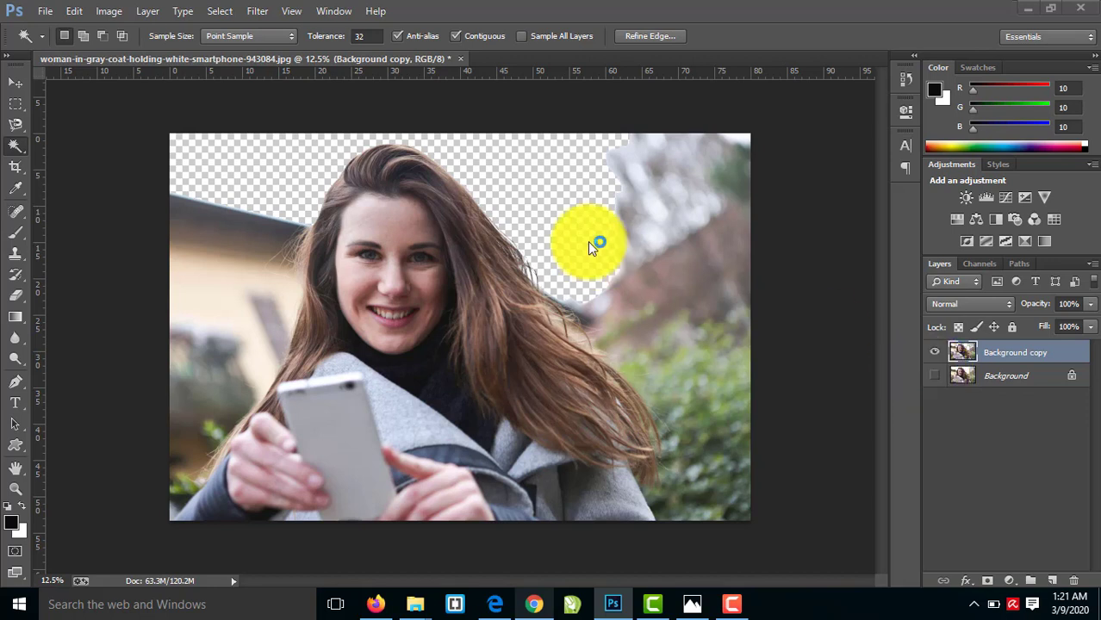
left_click(17, 83)
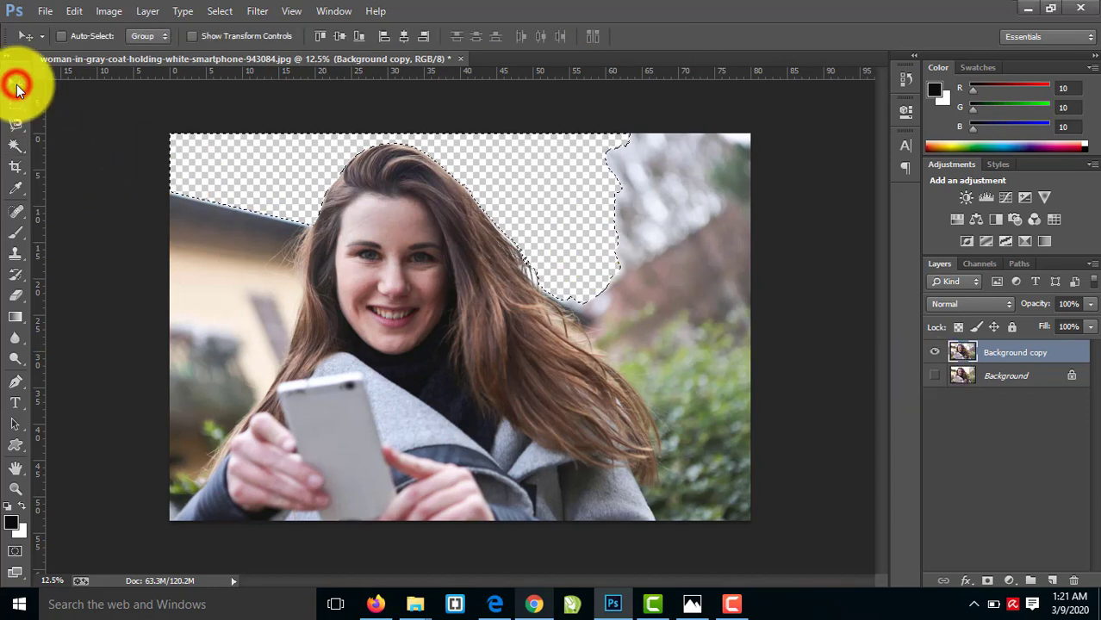
left_click(16, 150)
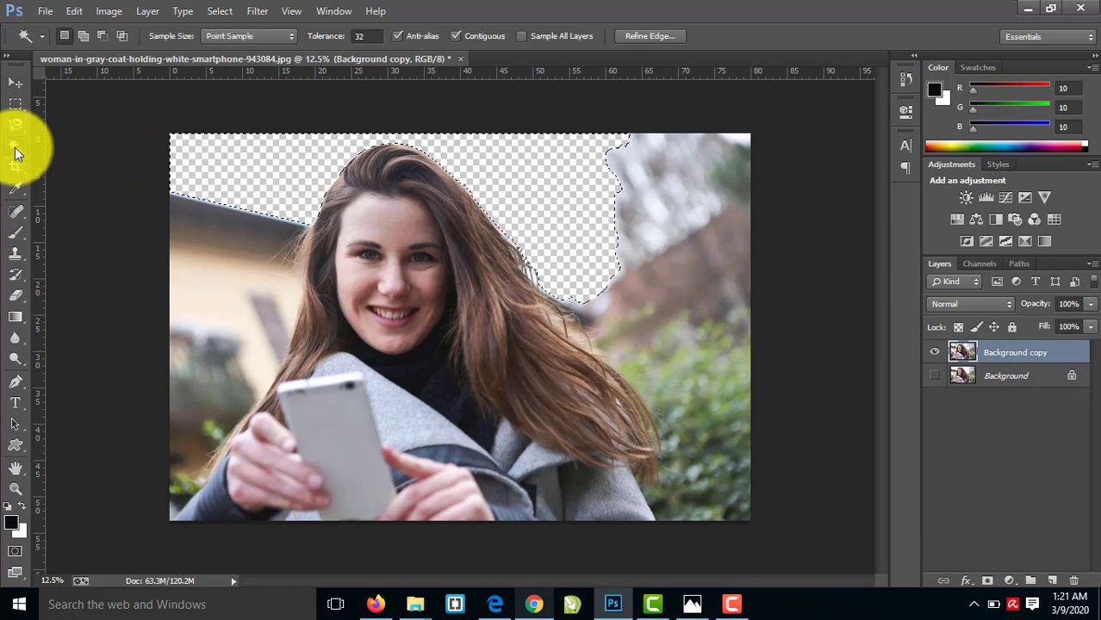
left_click(505, 327)
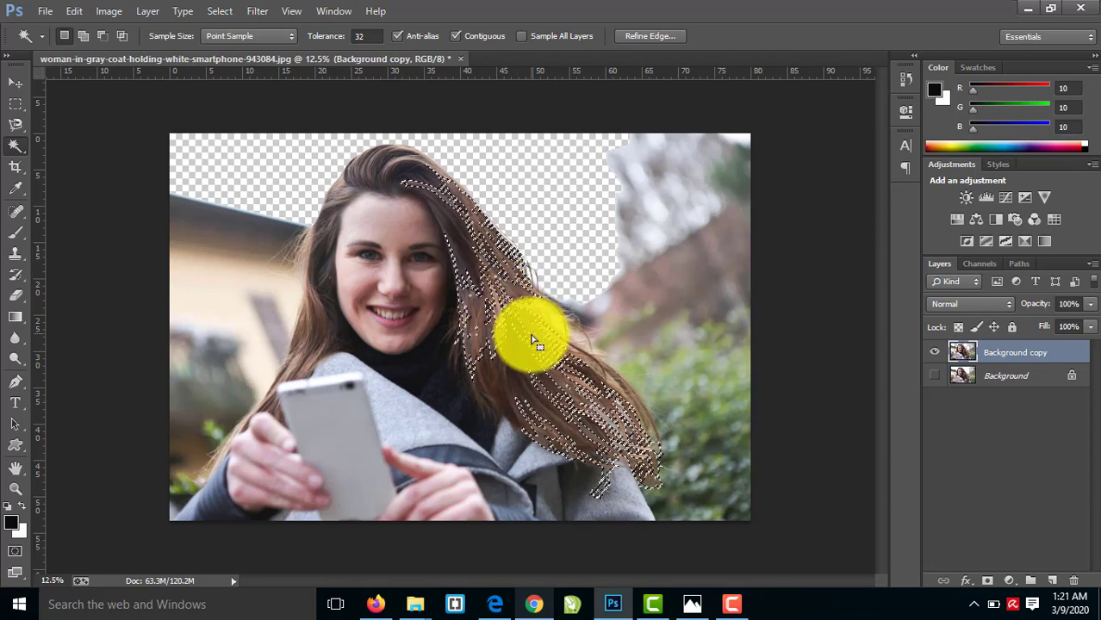
left_click(497, 300)
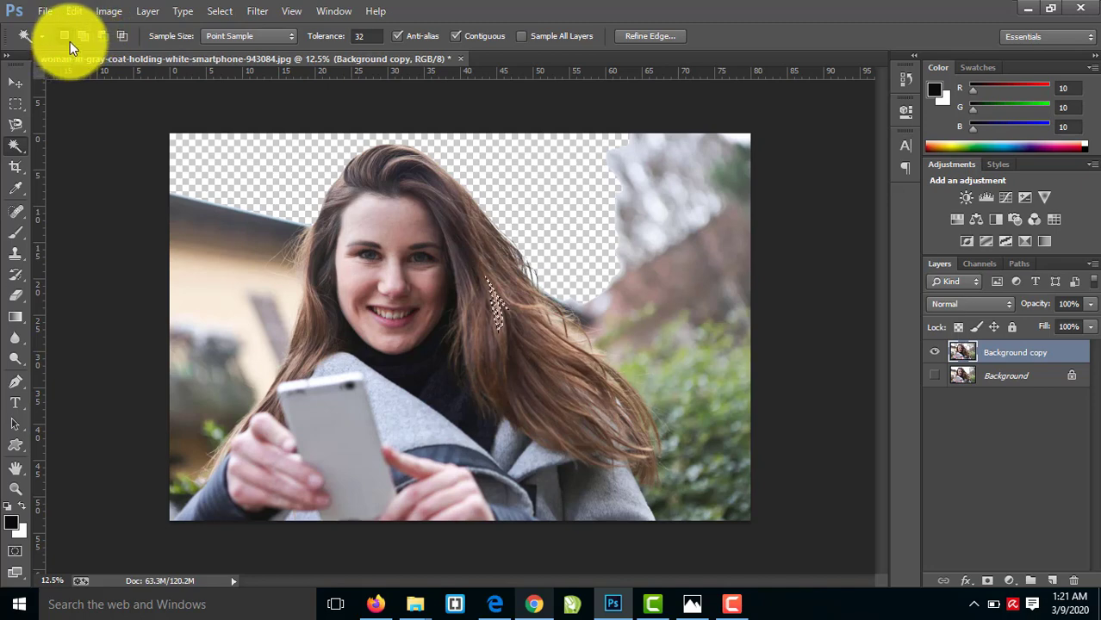
left_click(566, 384)
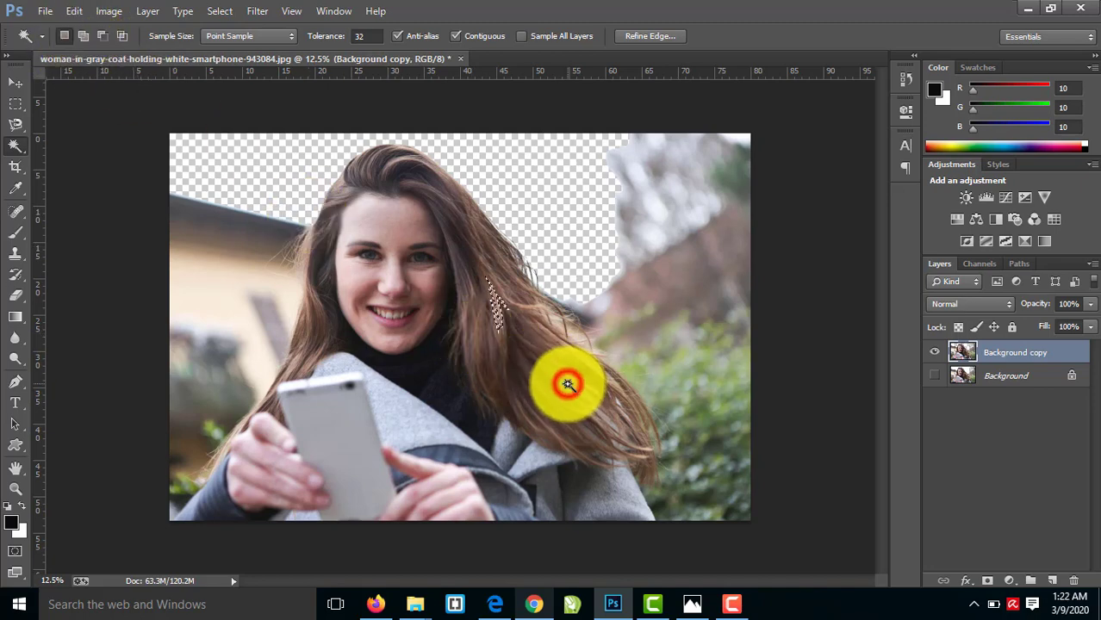
left_click(510, 356)
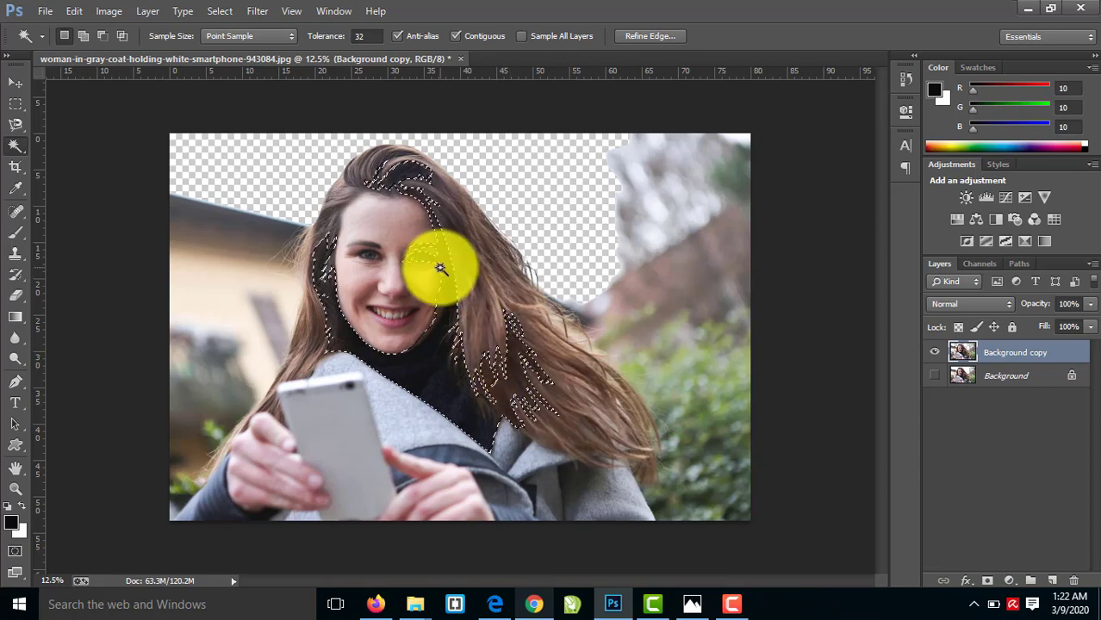
left_click(344, 196)
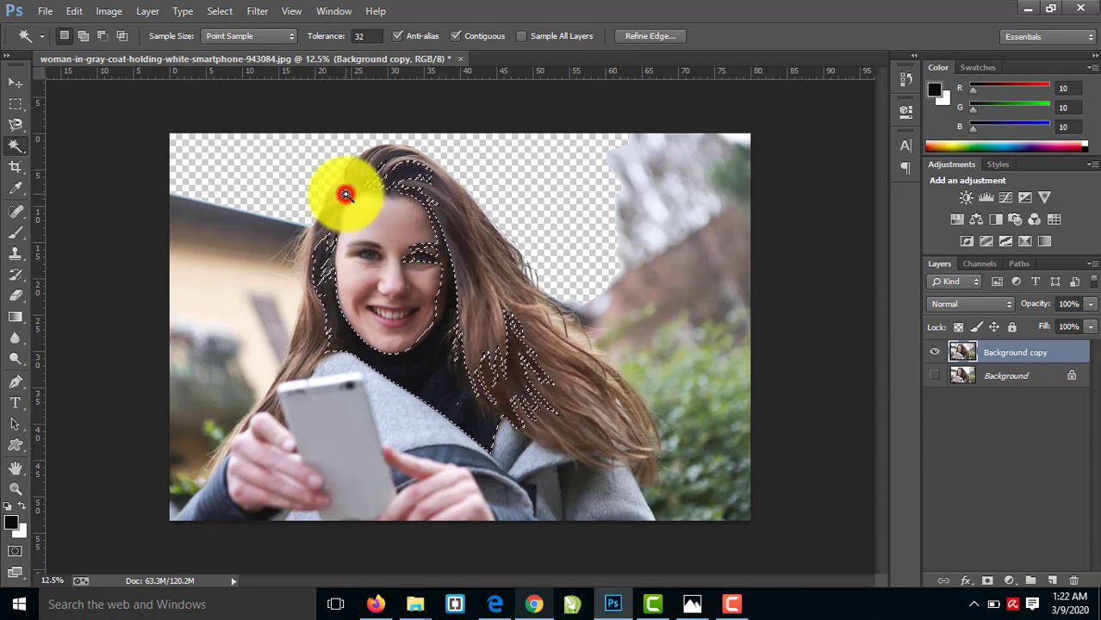
key("ctrl+d")
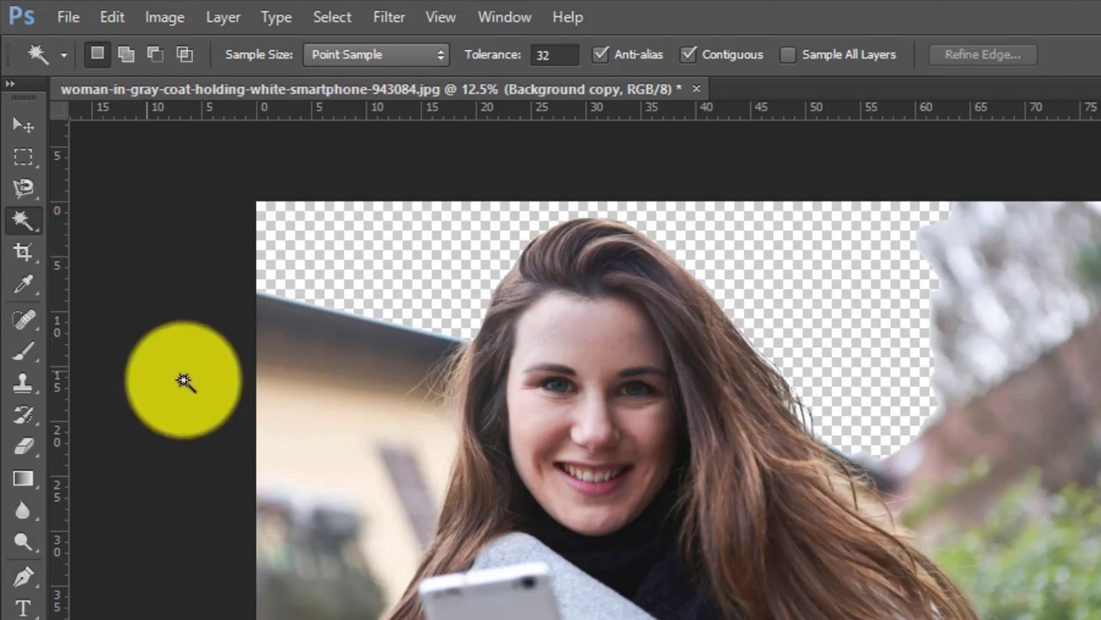
- Delete the blurred left building area to transparency and select the grey patch below it
left_click(308, 439)
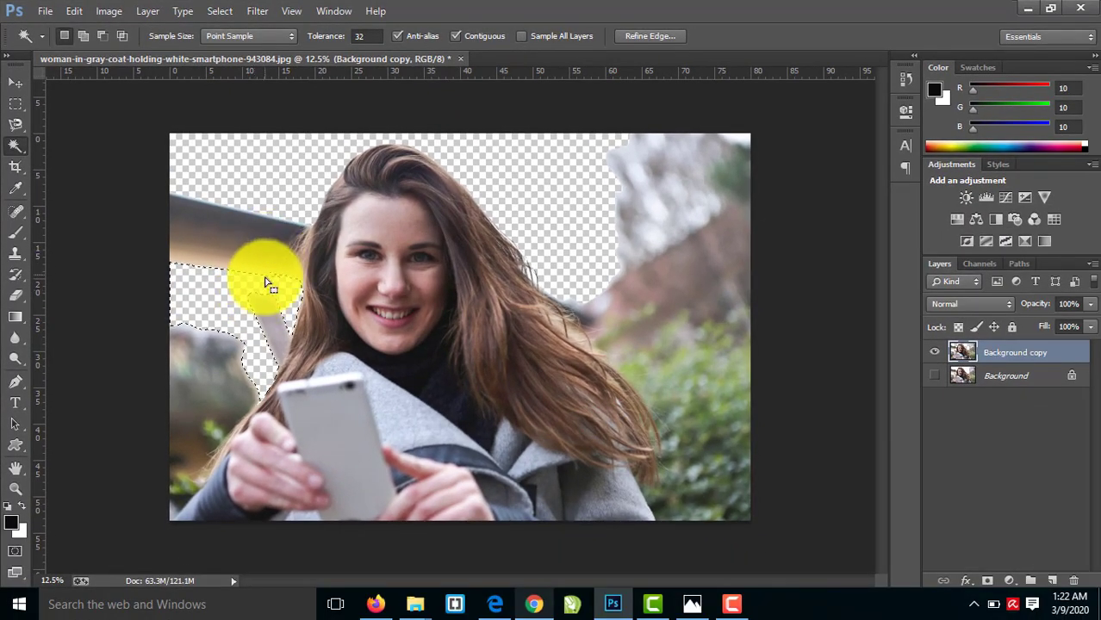
key("ctrl+d")
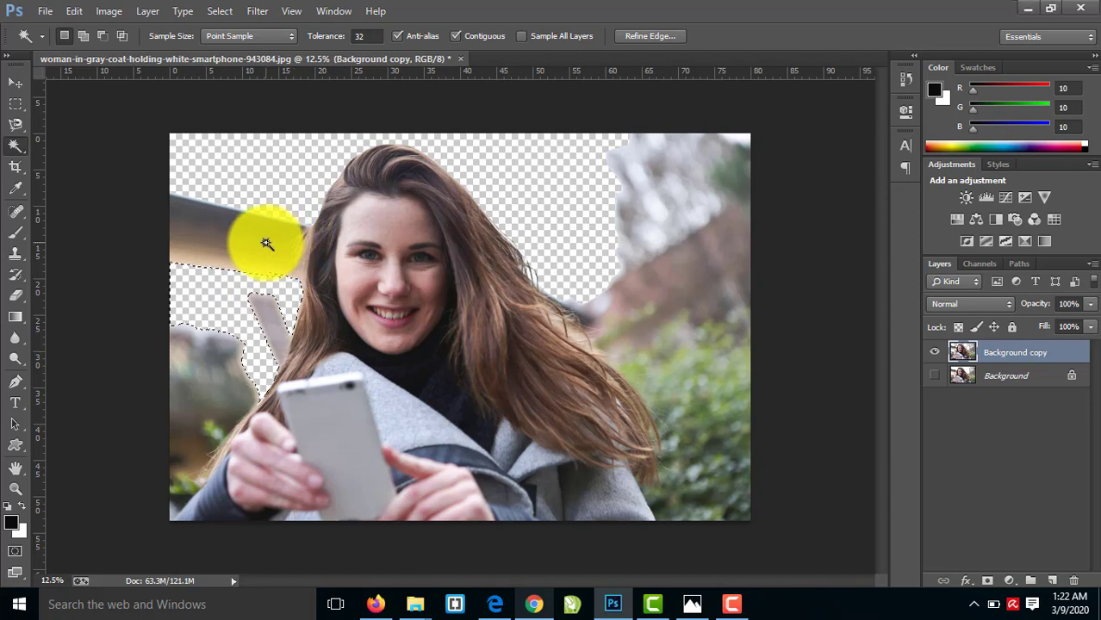
key("ctrl+z")
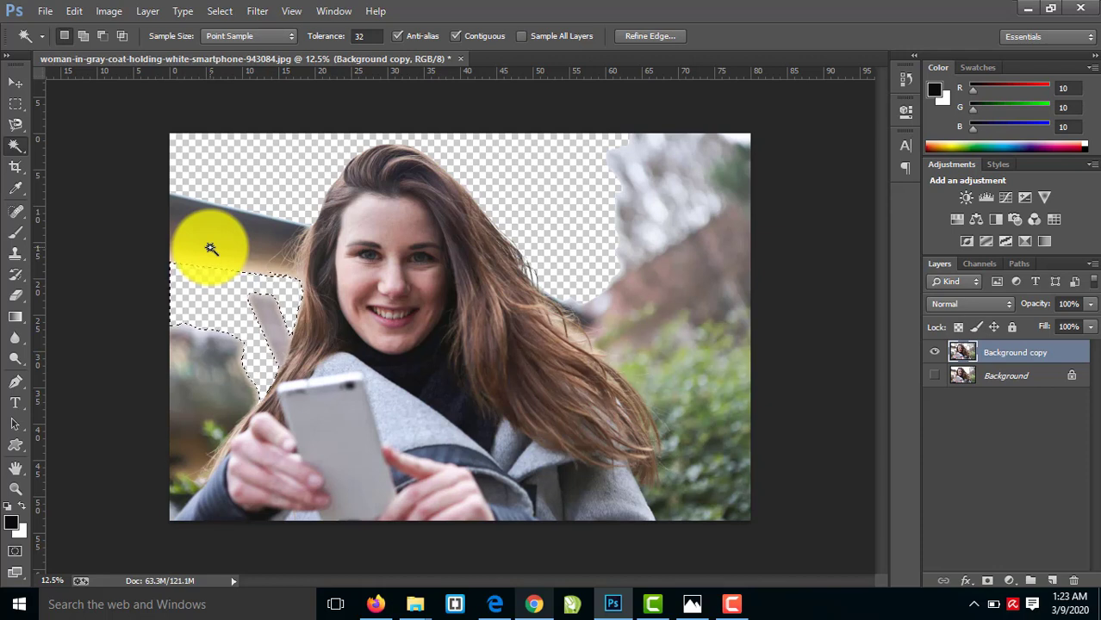
key("Delete")
key("ctrl+d")
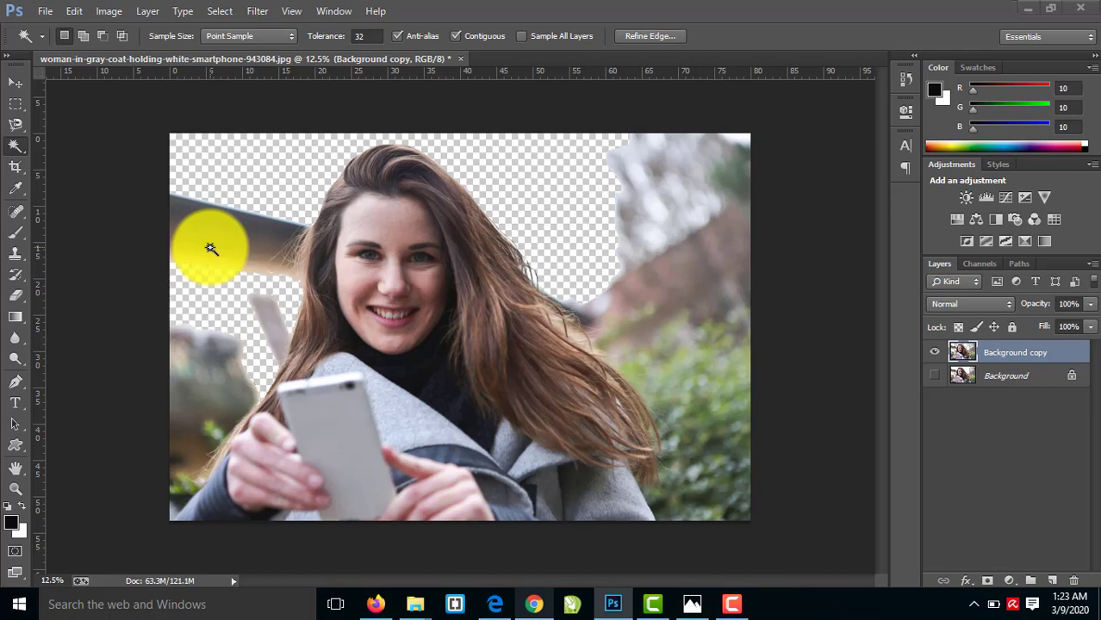
left_click(210, 249)
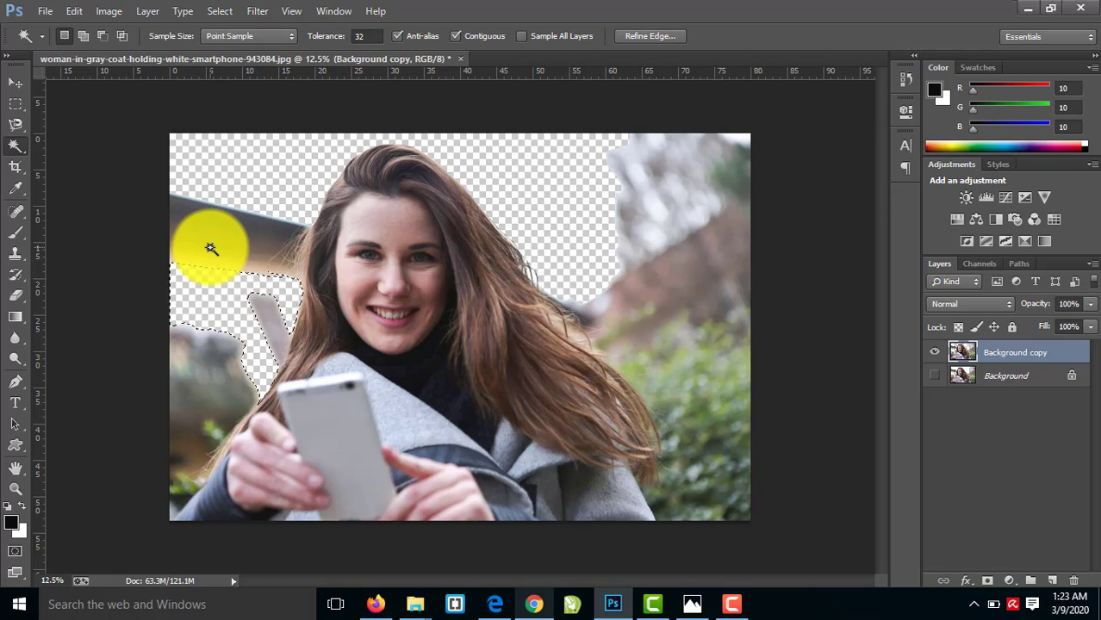